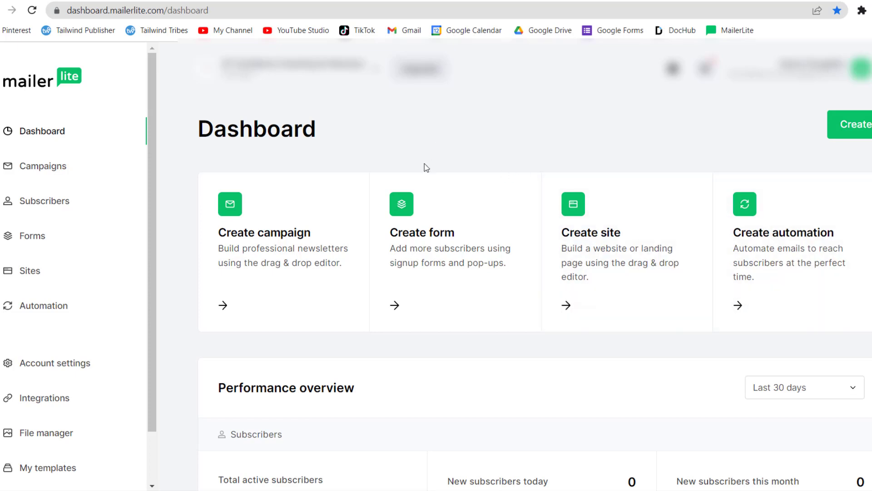
- Create an embedded form named "Tuto" and assign it to the Tuto subscriber group
click(408, 306)
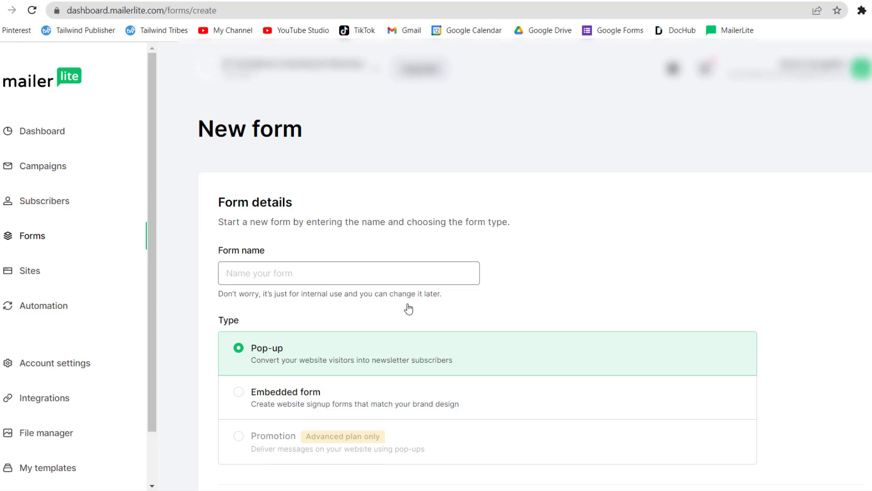
text(Tuto)
scroll(797, 267, down, 2)
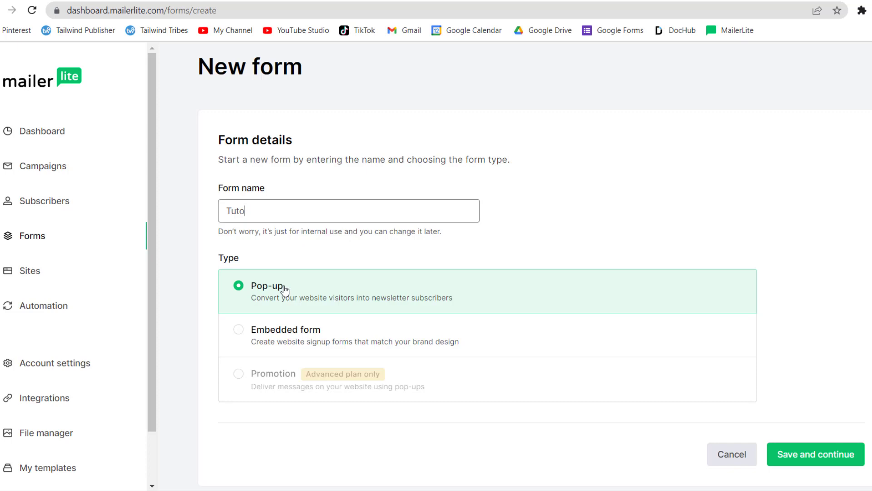
click(295, 331)
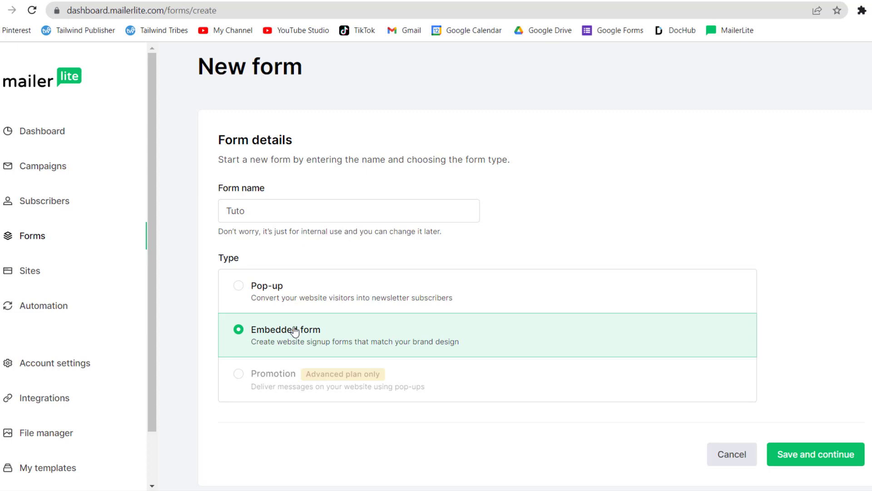
click(811, 461)
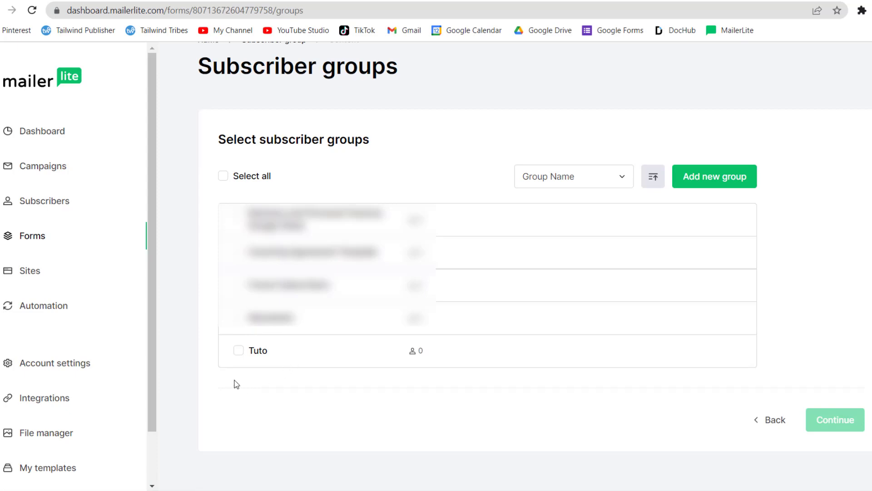
click(240, 353)
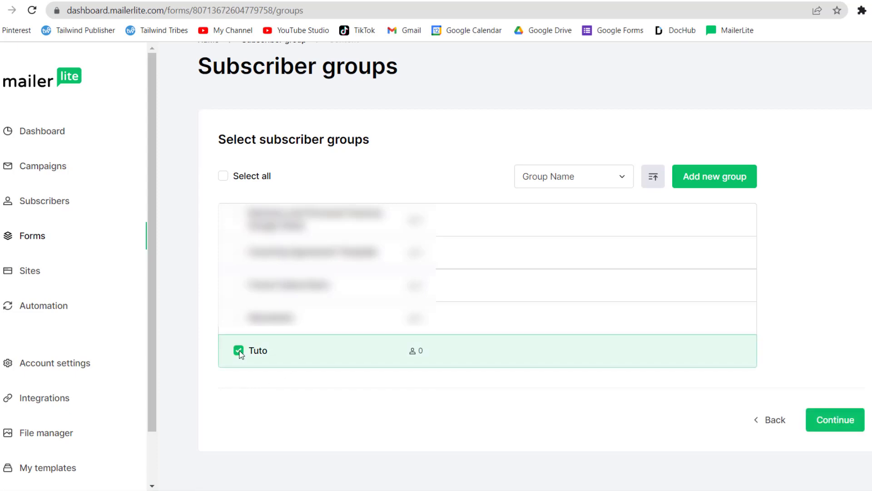
click(840, 428)
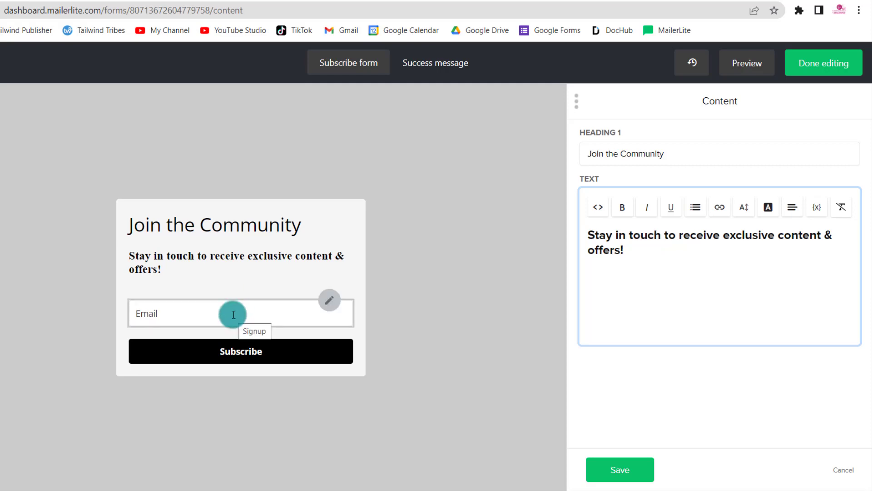
- Add a Name field to the signup form and place it above the Email field
click(334, 305)
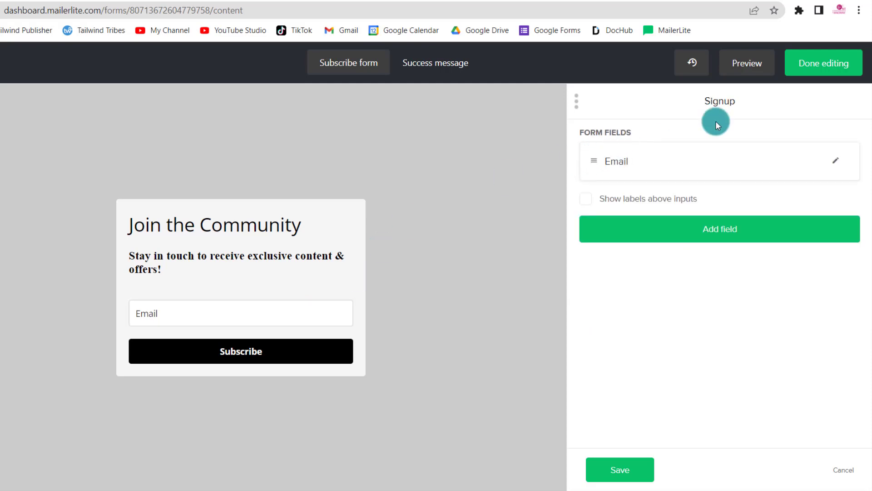
click(677, 242)
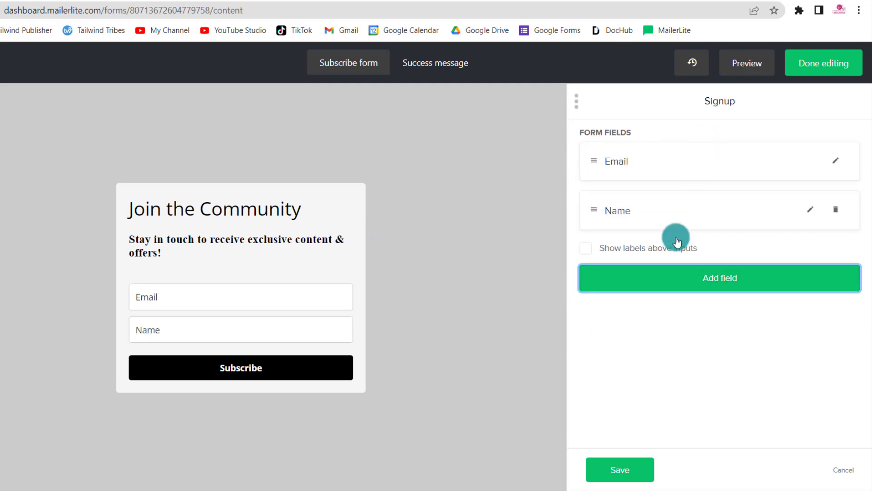
drag(596, 209, 588, 146)
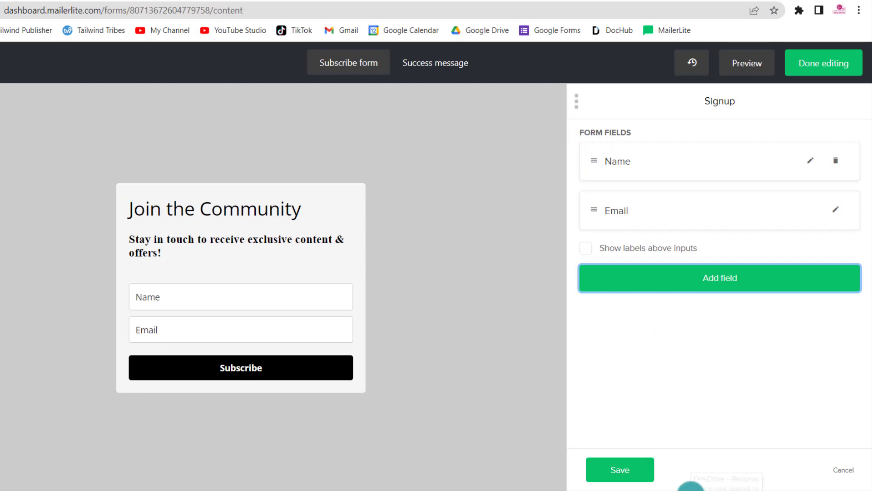
- Try showing the field labels above the inputs and switch the option back off
click(168, 301)
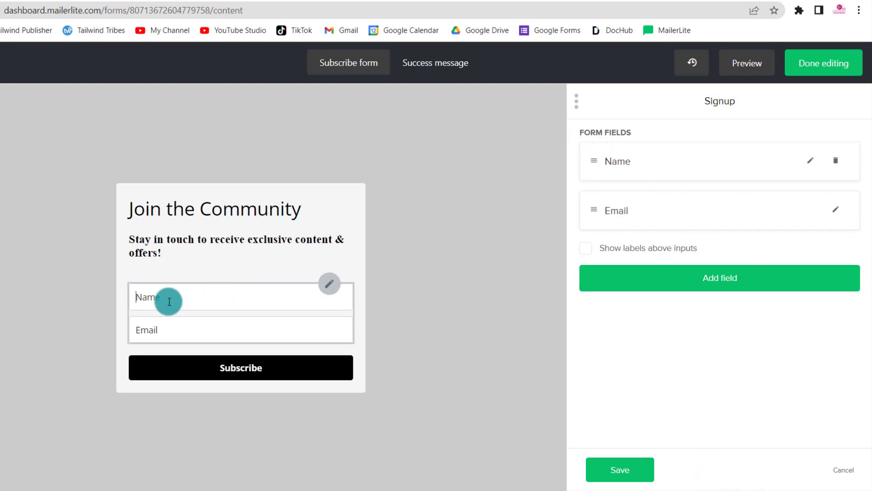
click(586, 249)
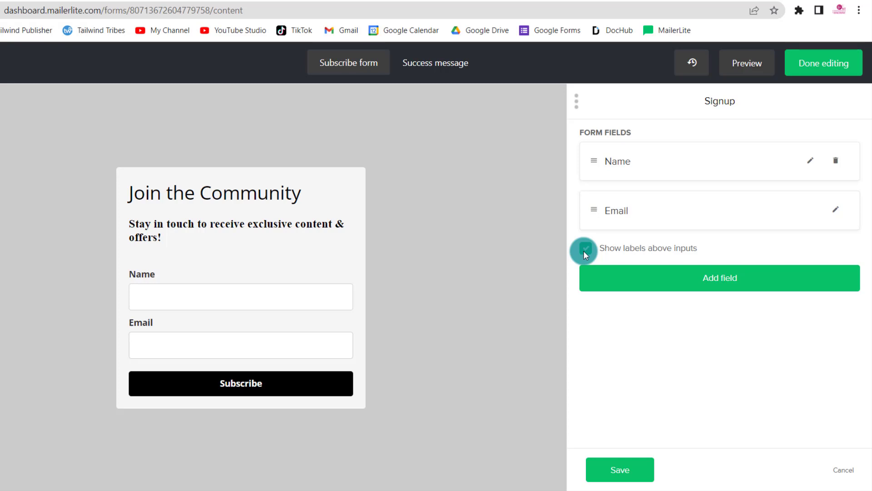
click(585, 250)
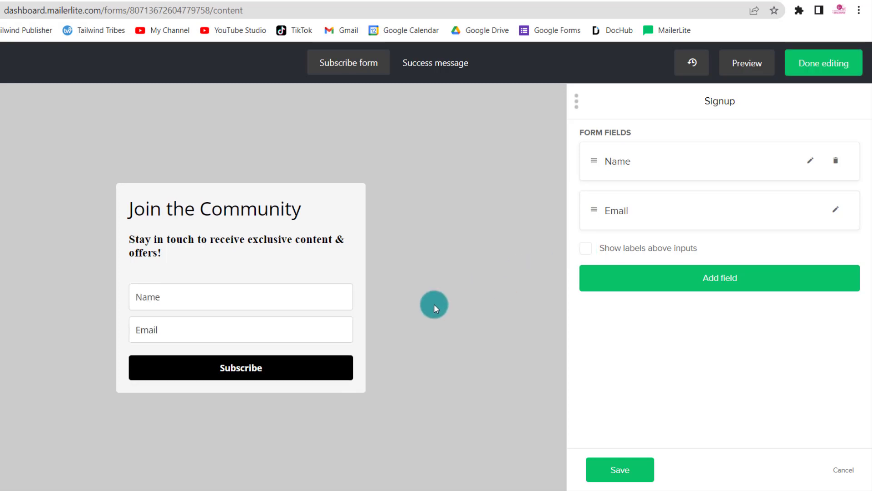
- Change the Subscribe button's text to "I want In!" and save the change
mouse_move(273, 377)
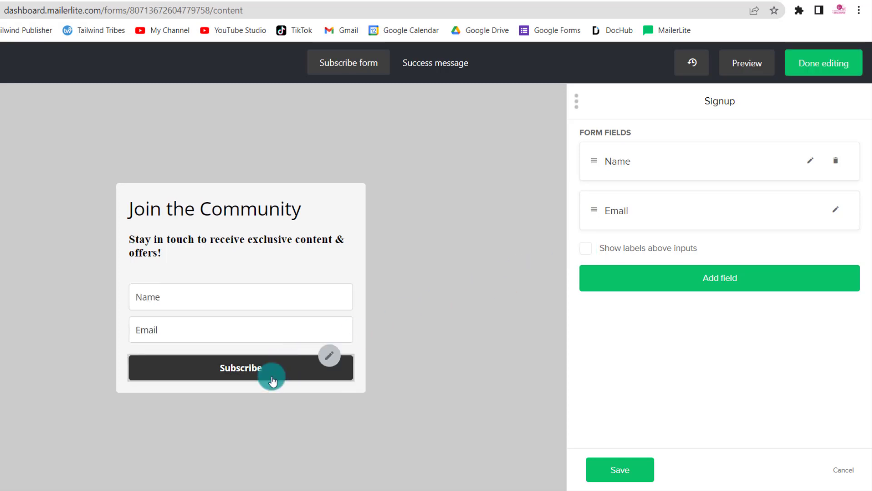
click(330, 358)
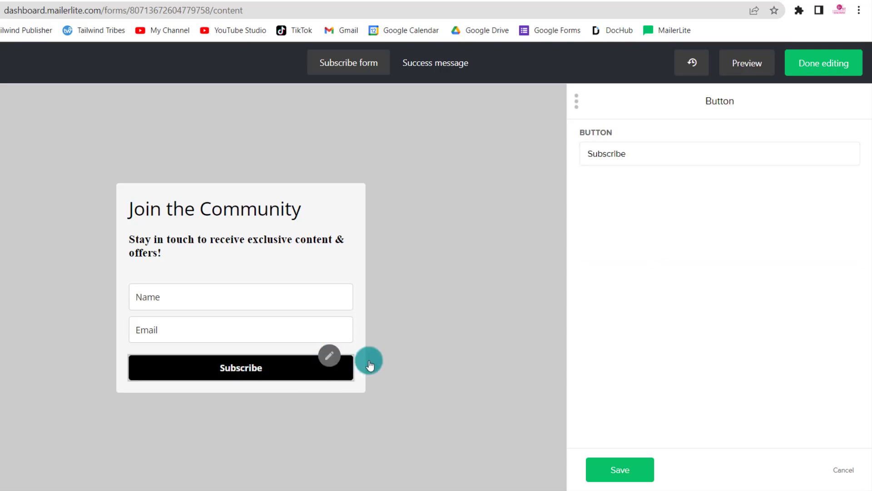
double_click(653, 158)
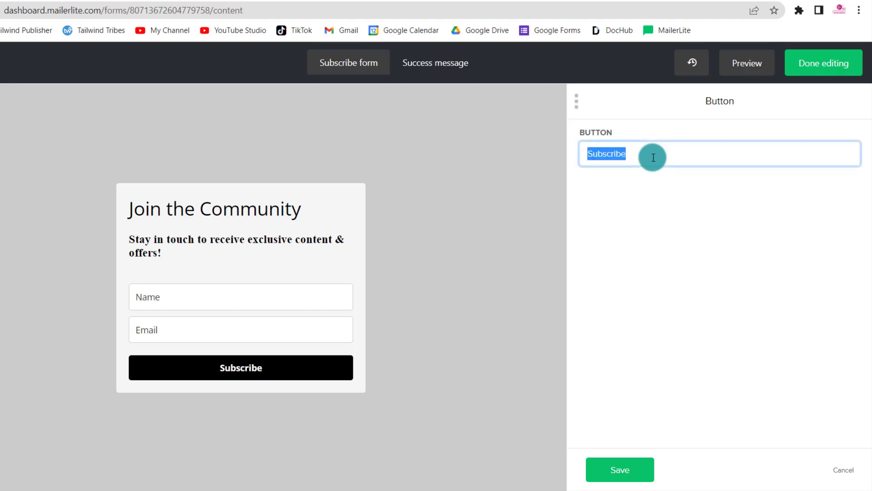
text(I want In!)
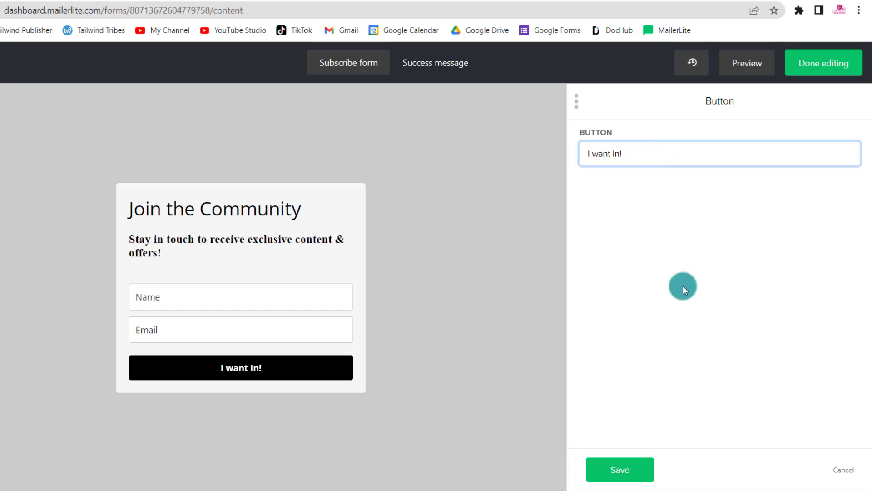
click(623, 469)
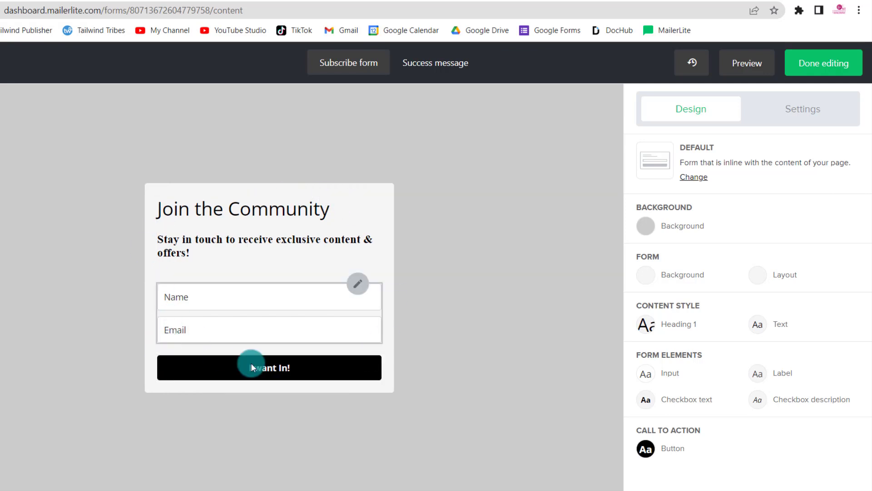
- Set the form's background color to light turquoise, #b6f4f0
click(647, 278)
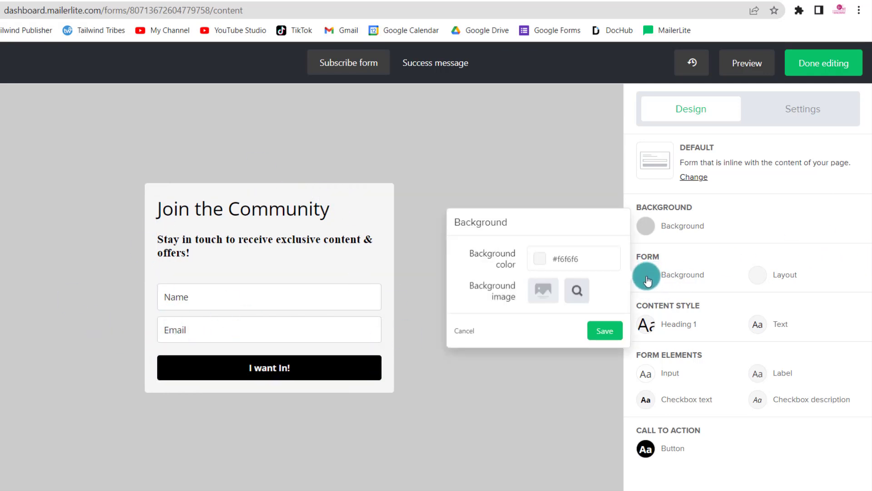
click(542, 261)
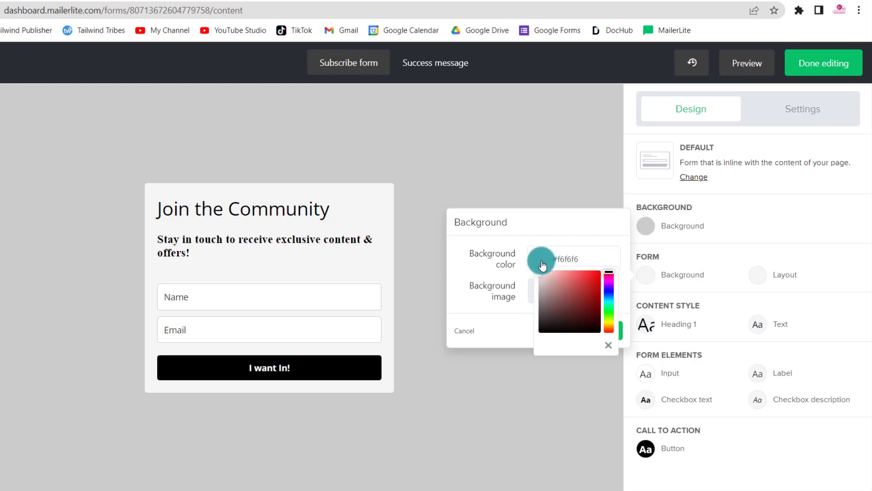
click(610, 303)
click(560, 279)
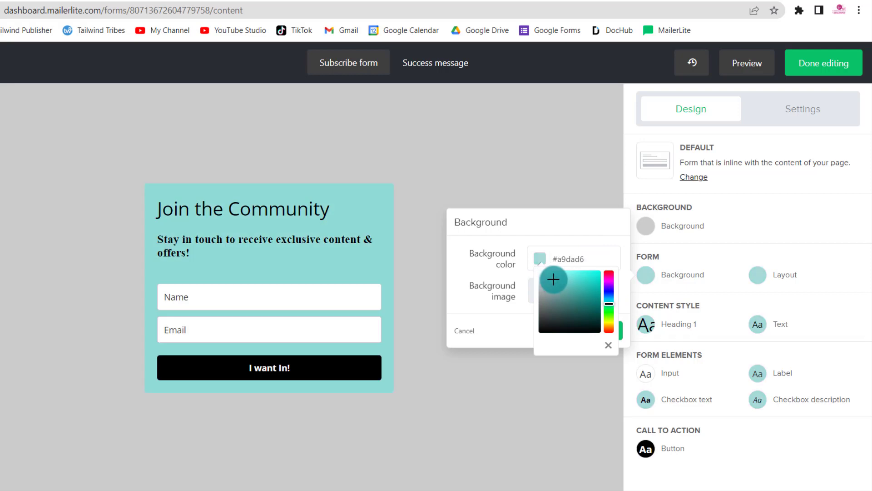
click(555, 274)
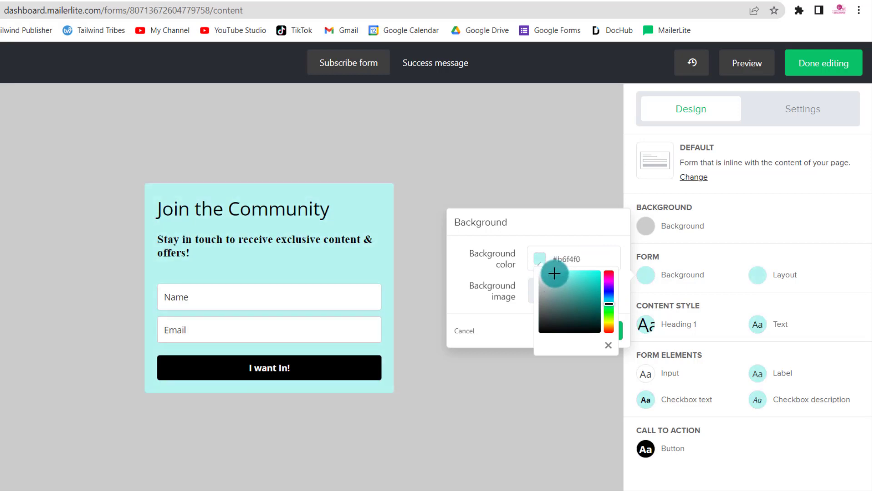
click(561, 220)
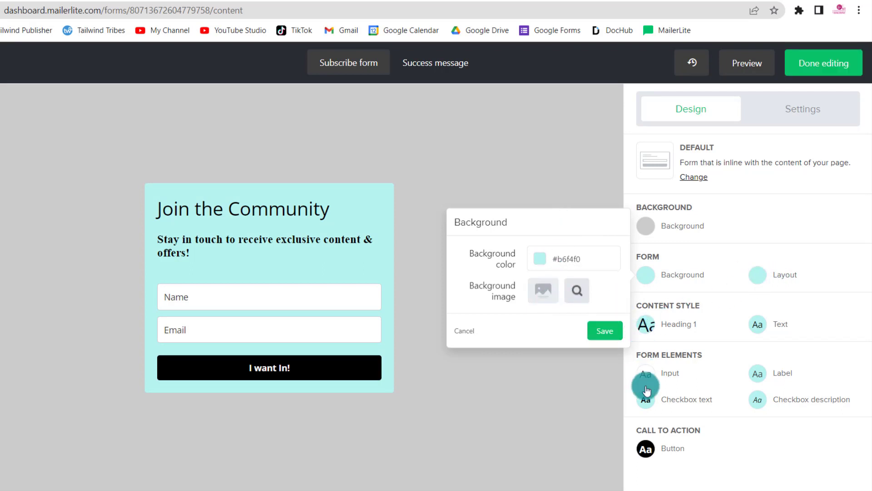
- Set the call-to-action button's background hover color to gray, #939191
click(647, 456)
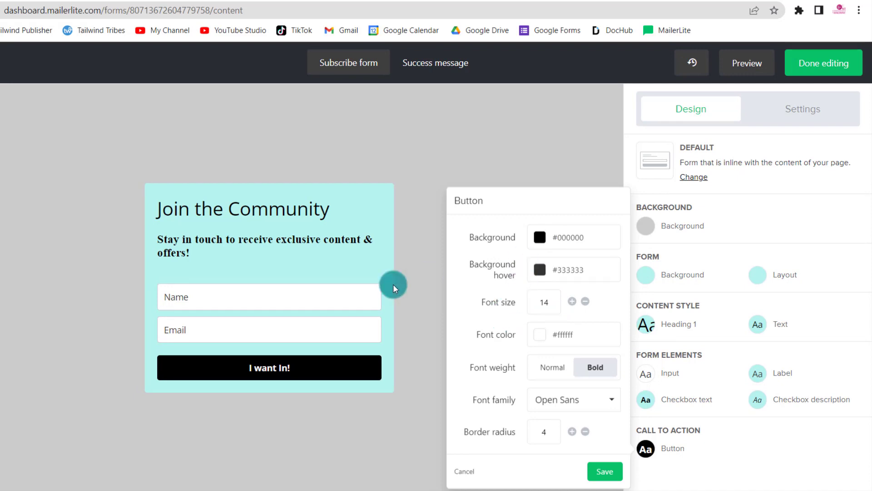
mouse_move(288, 373)
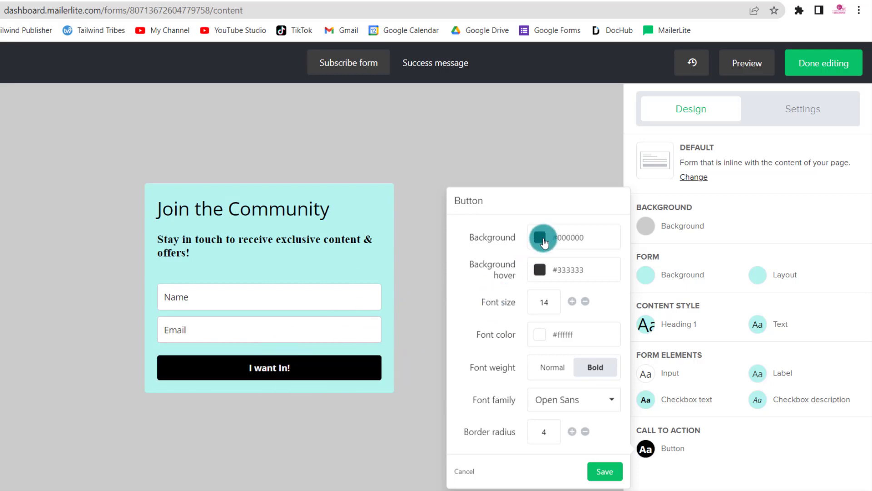
click(542, 238)
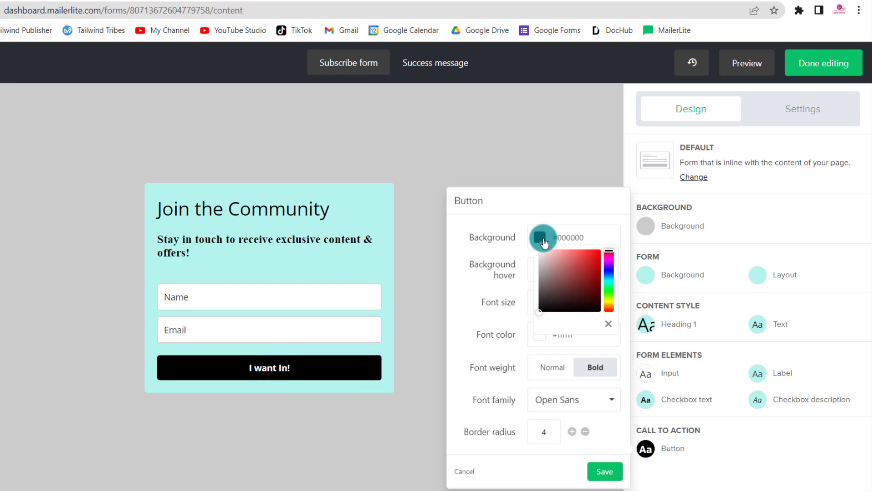
click(496, 255)
click(537, 273)
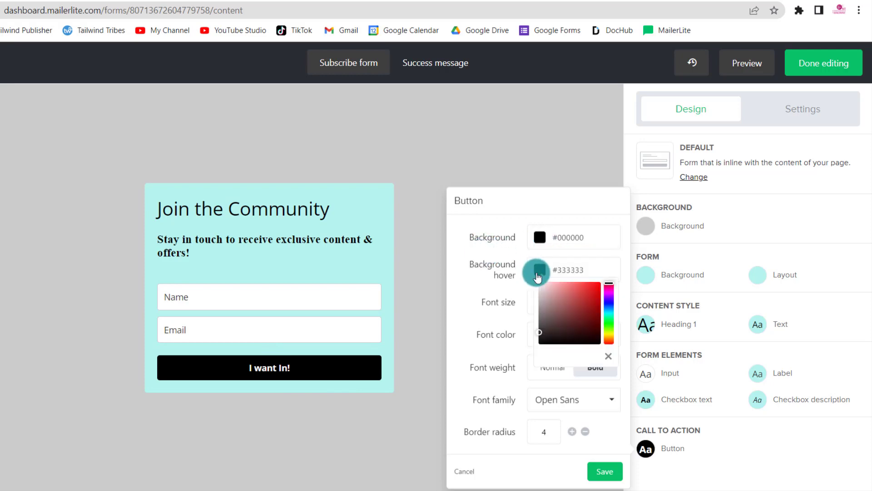
drag(538, 331, 538, 307)
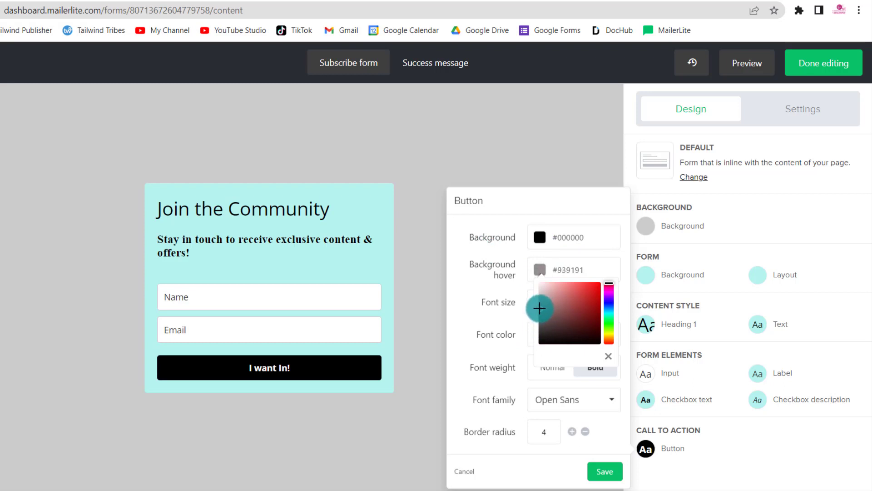
click(490, 277)
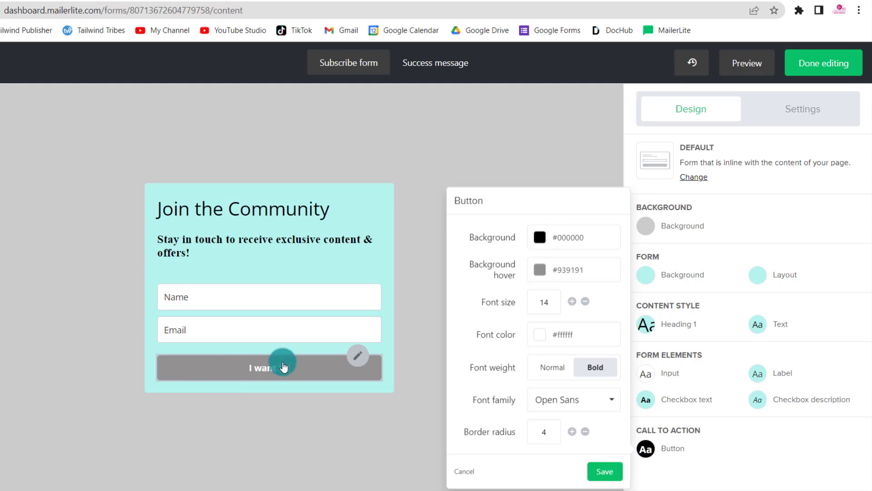
- Set the button's font family to Playfair Display and its font size to 23
click(581, 401)
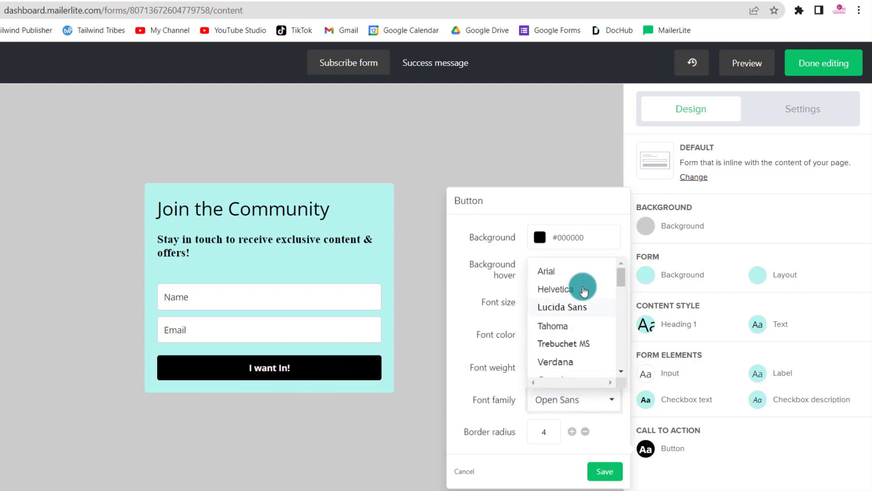
scroll(582, 301, down, 3)
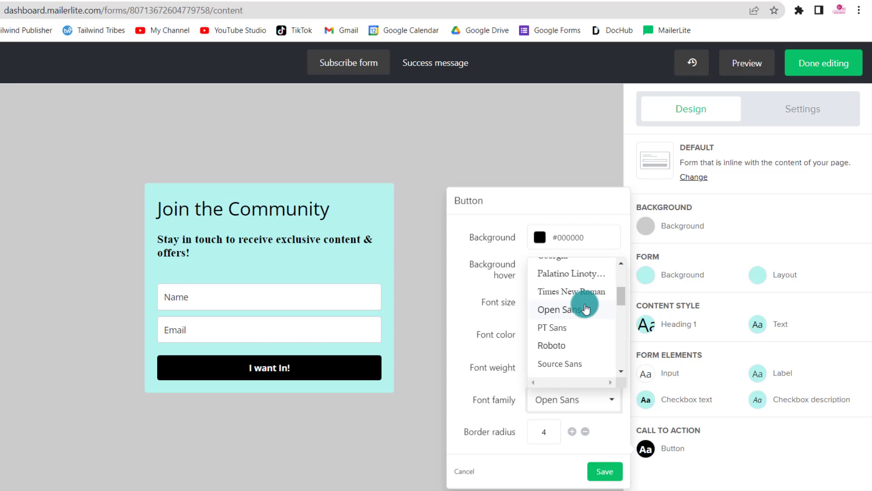
scroll(586, 309, down, 5)
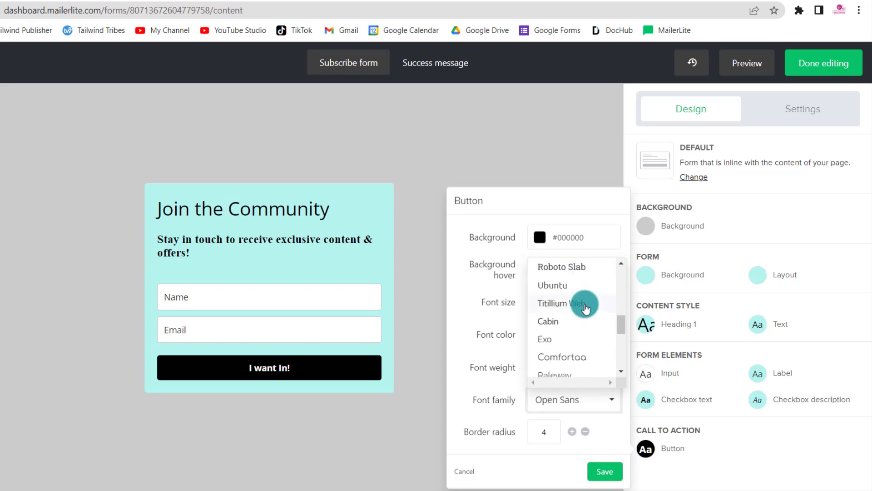
scroll(585, 309, down, 5)
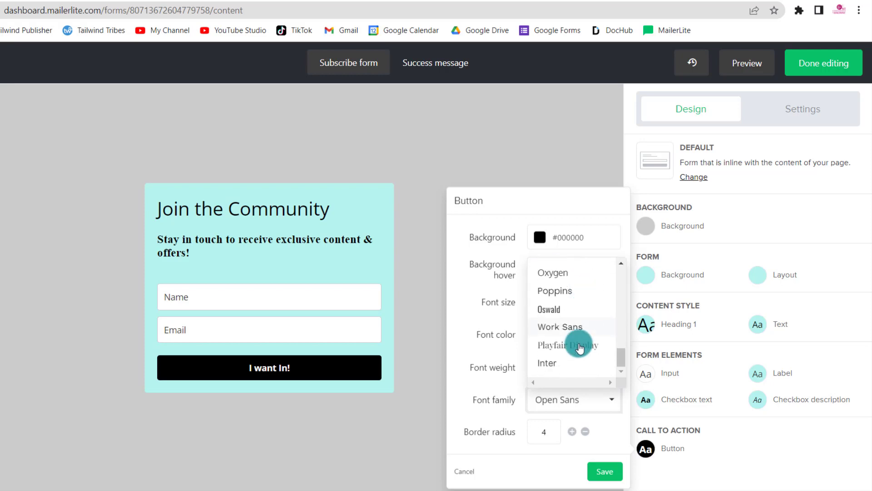
click(580, 346)
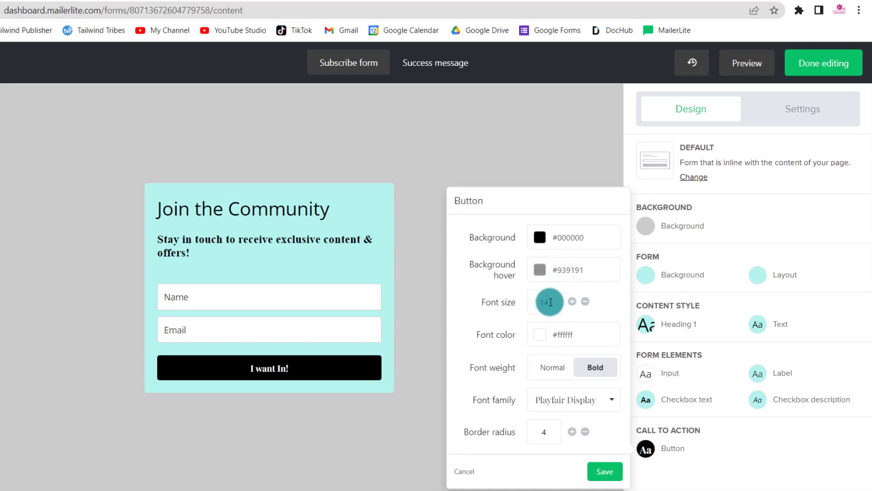
drag(550, 302, 536, 301)
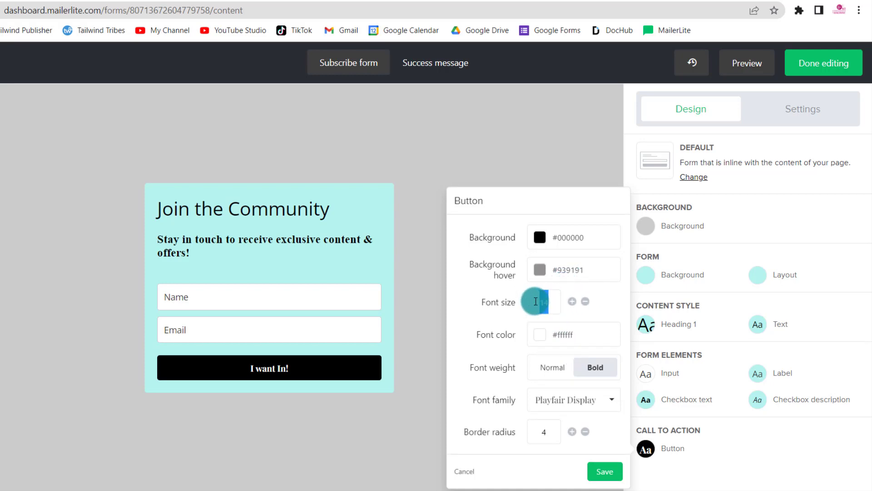
text(22)
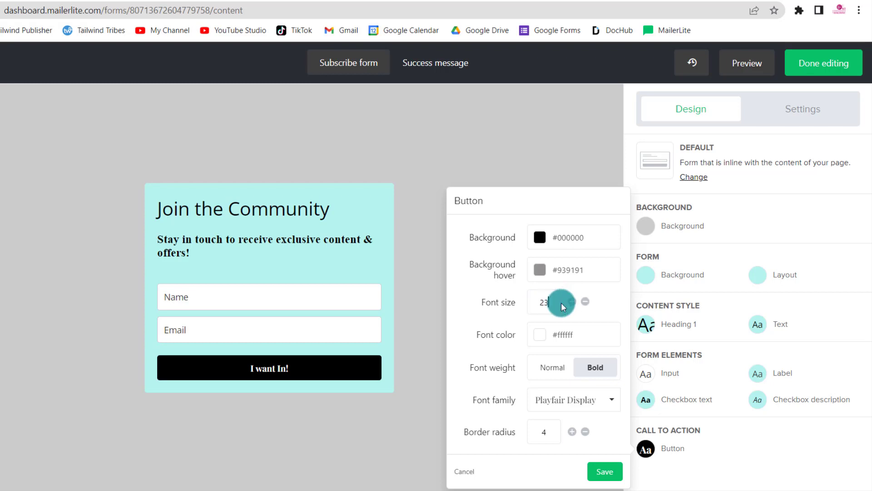
- Set the button's font size to 20, give it slightly rounded corners, and save the button style
click(586, 306)
click(586, 306)
click(586, 305)
click(586, 306)
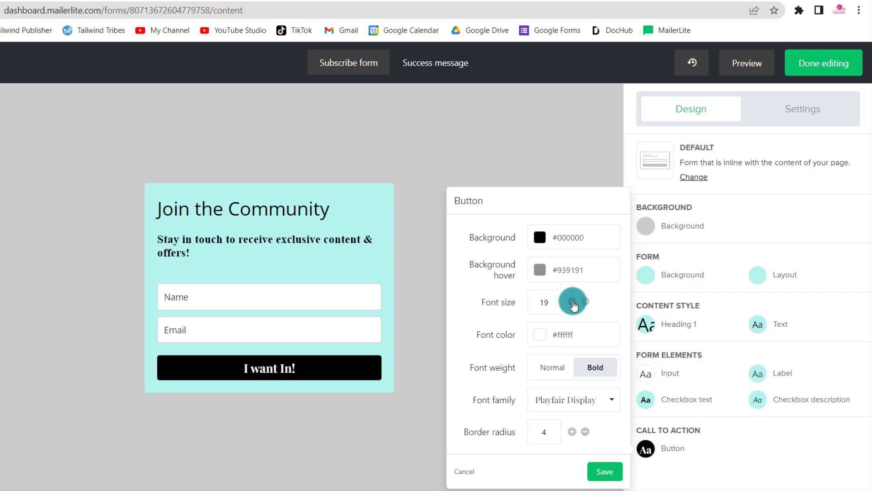
click(572, 303)
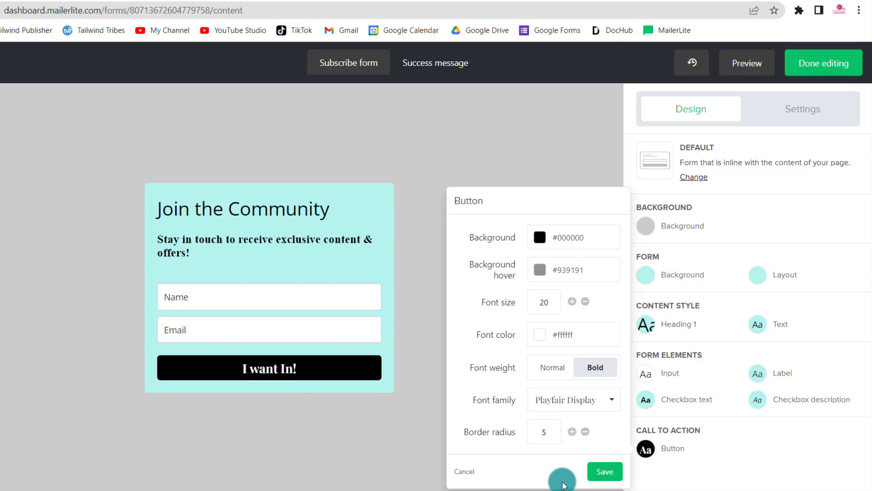
triple_click(586, 433)
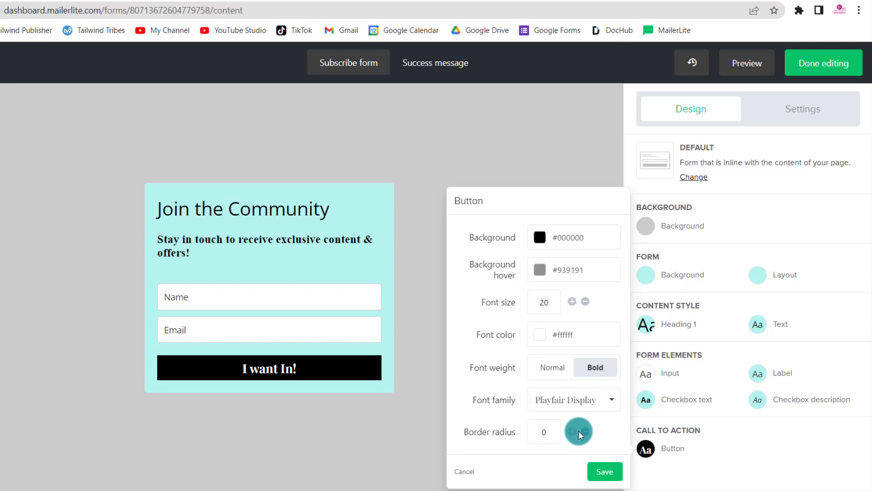
double_click(573, 433)
double_click(573, 433)
click(601, 473)
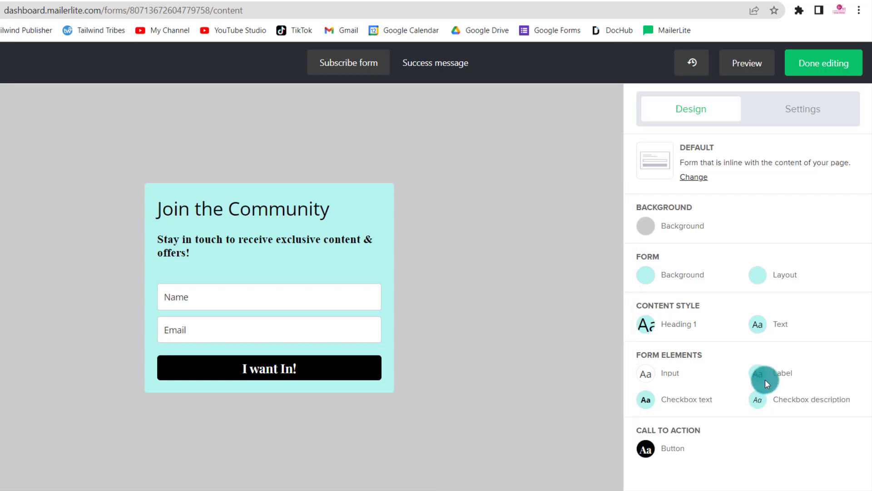
- Set the Heading 1 font family to Playfair Display and its font weight to bold
click(651, 327)
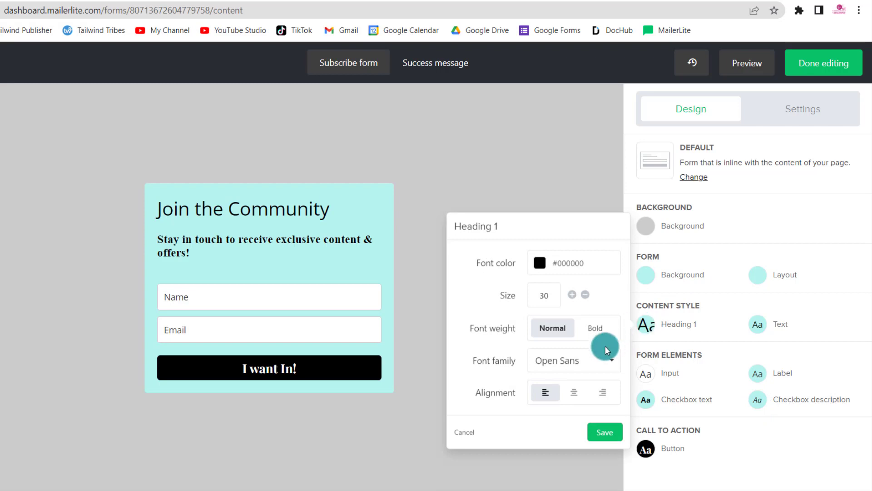
click(598, 360)
scroll(591, 275, down, 15)
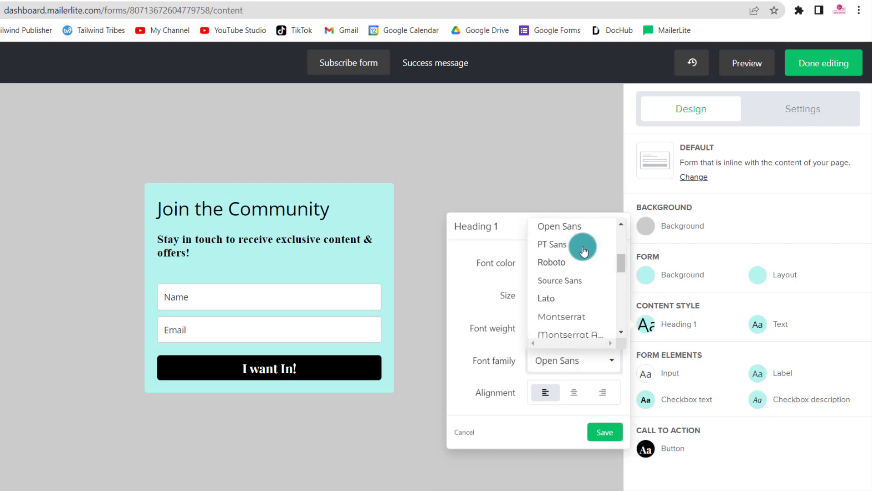
click(574, 304)
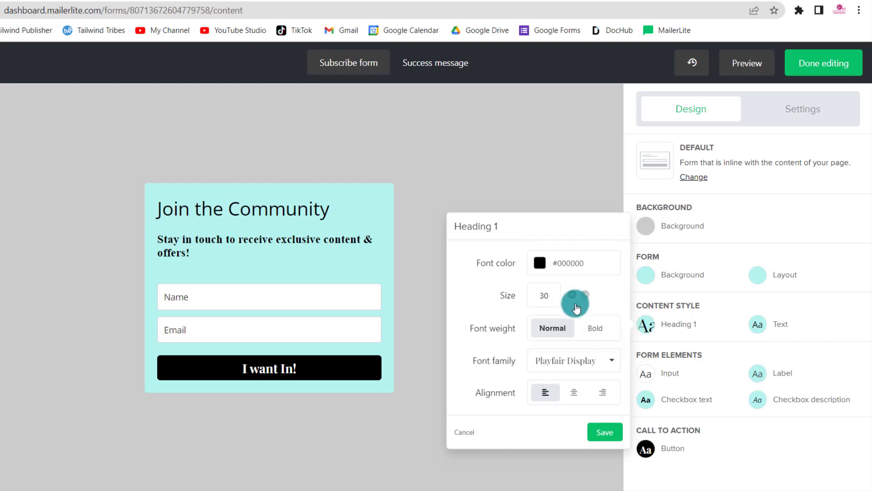
click(602, 328)
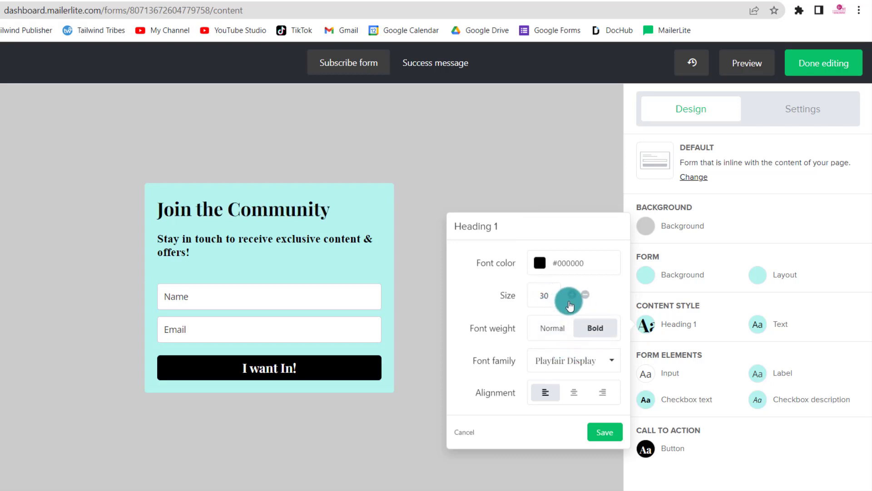
- Set the Heading 1 size to 33 and save the heading style
click(575, 296)
click(575, 297)
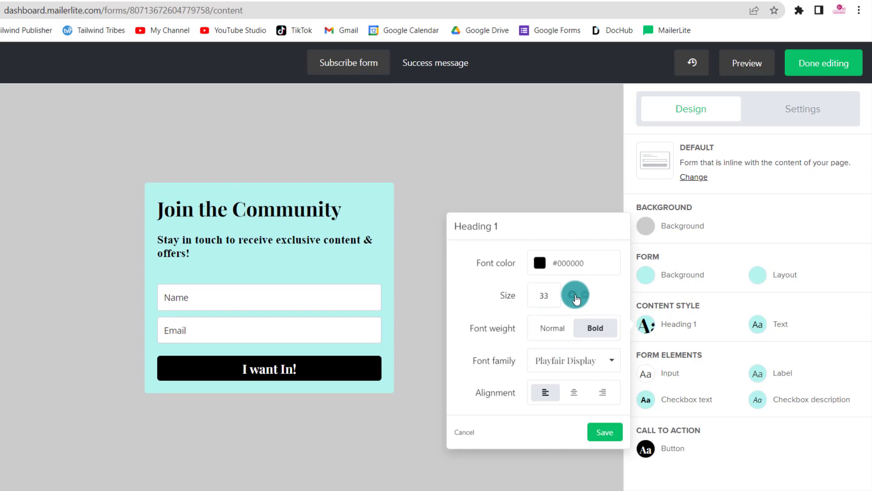
click(576, 296)
click(584, 296)
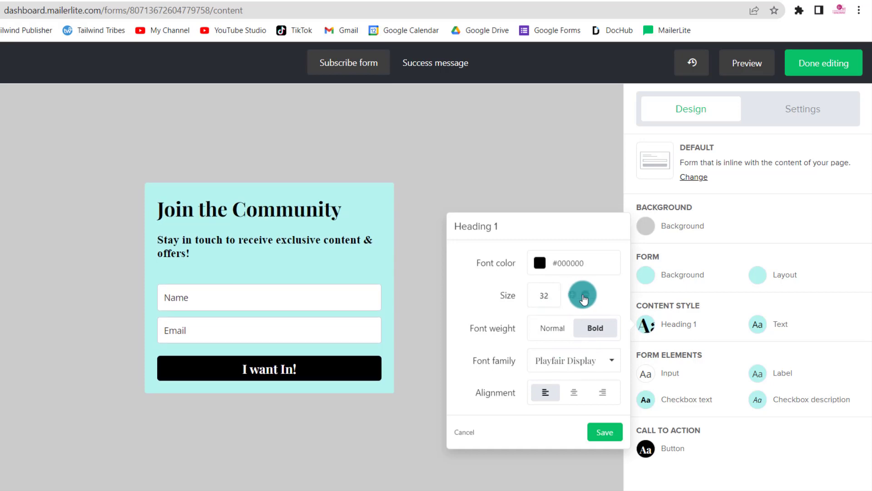
click(577, 295)
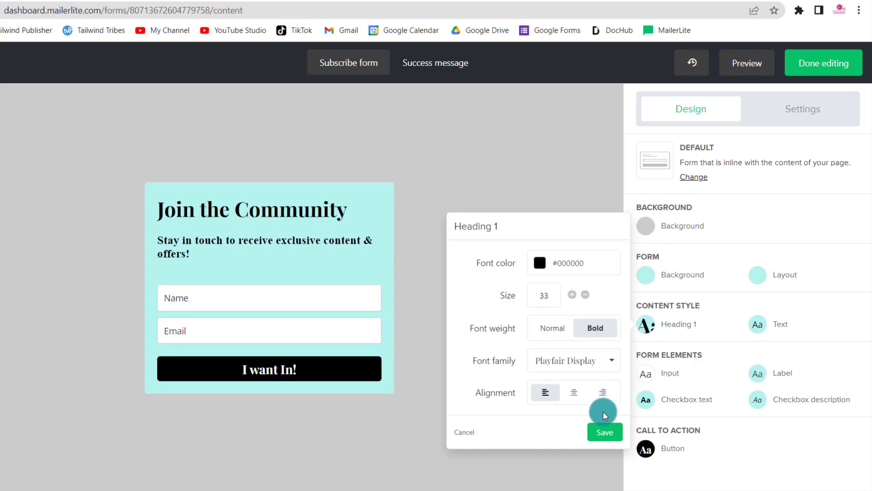
click(598, 430)
- Add a privacy policy statement to the form through the form settings
click(696, 109)
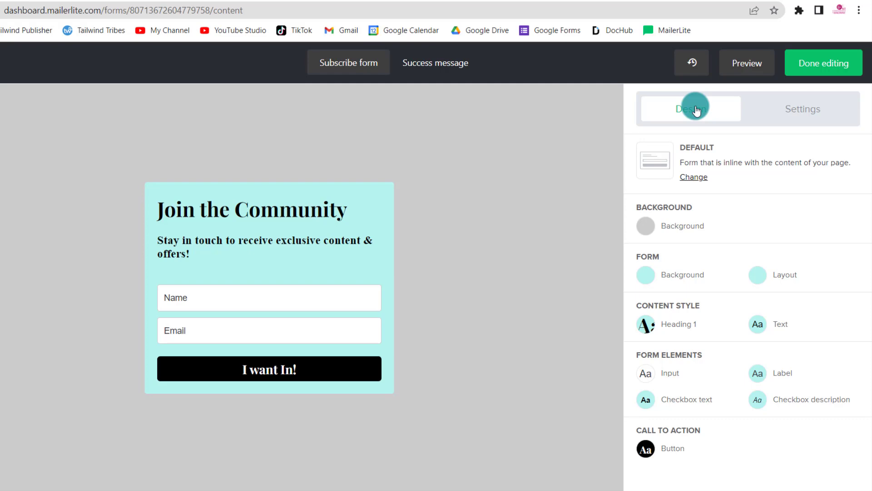
click(791, 122)
click(644, 167)
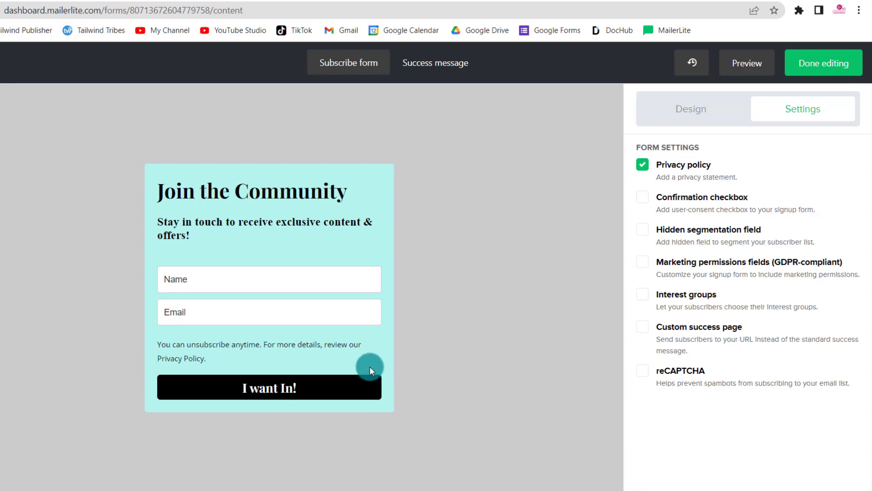
- Try to insert a link on the words "Privacy Policy" in the form's privacy statement
click(272, 351)
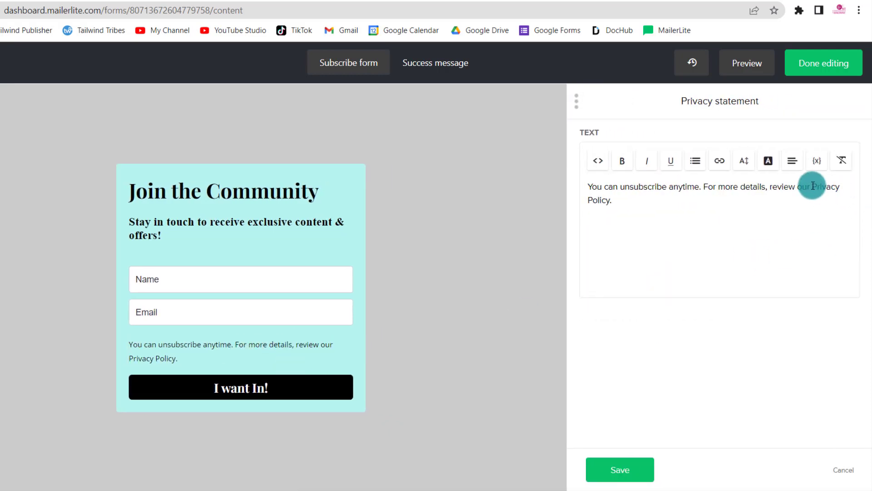
drag(813, 187, 610, 205)
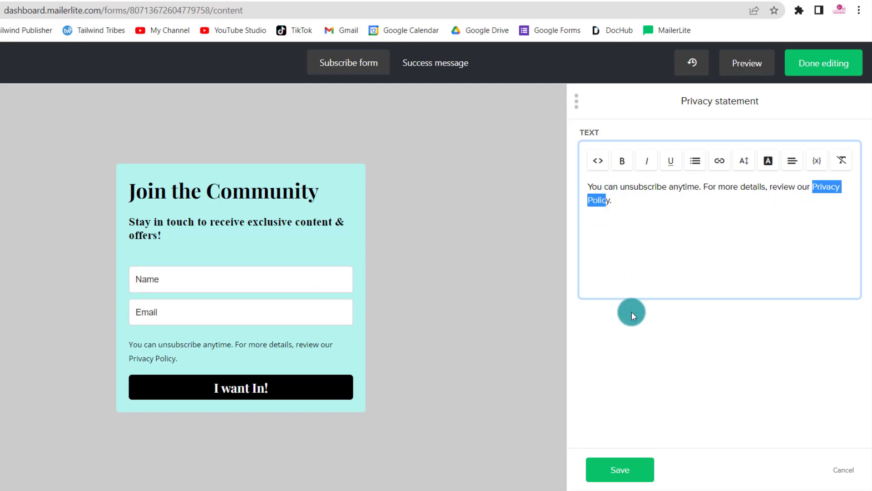
click(720, 168)
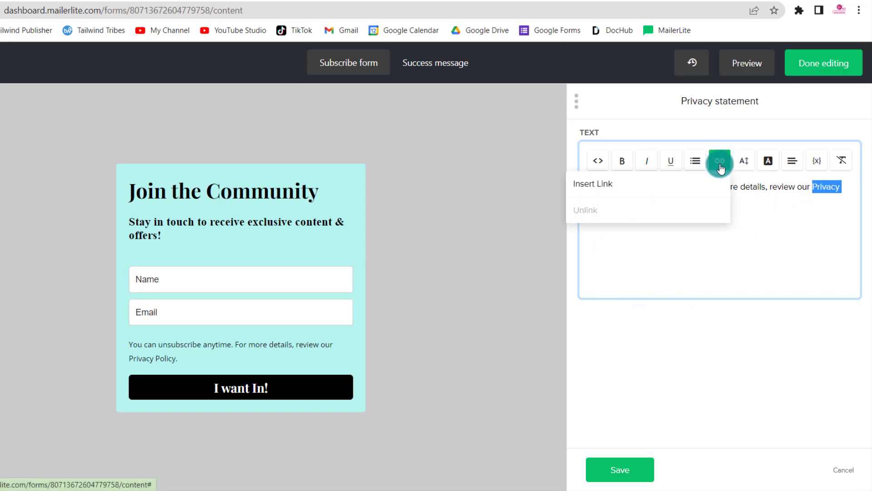
click(636, 187)
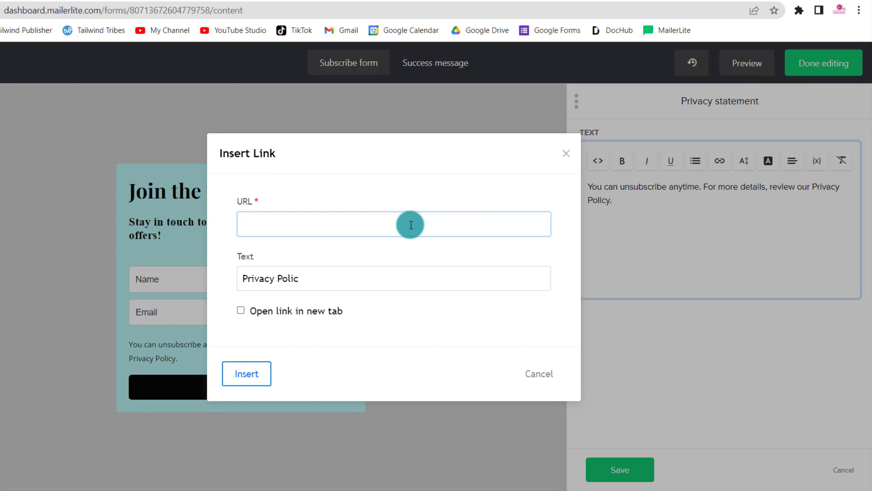
click(546, 384)
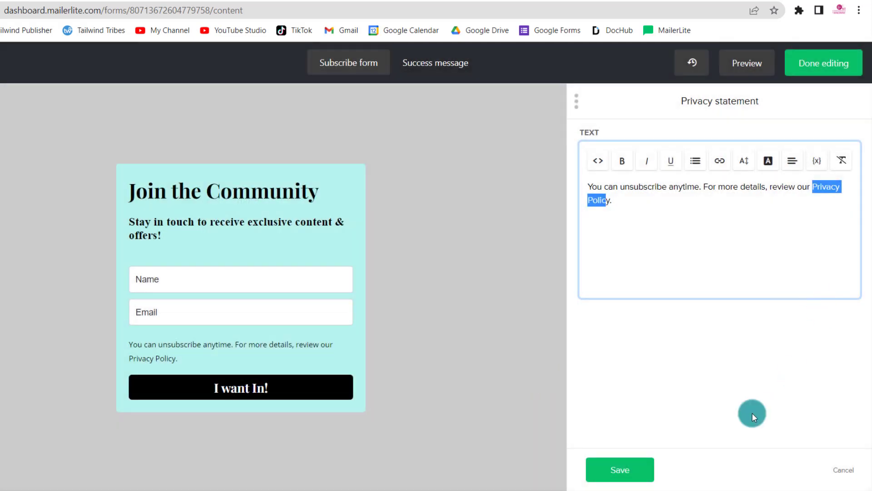
click(653, 469)
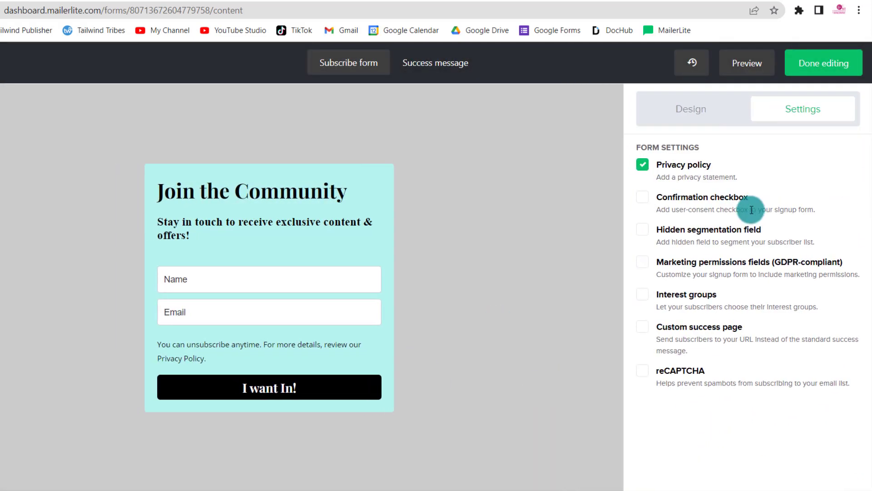
- Enable the custom success page for the form and activate its redirect URL field
click(643, 327)
click(680, 437)
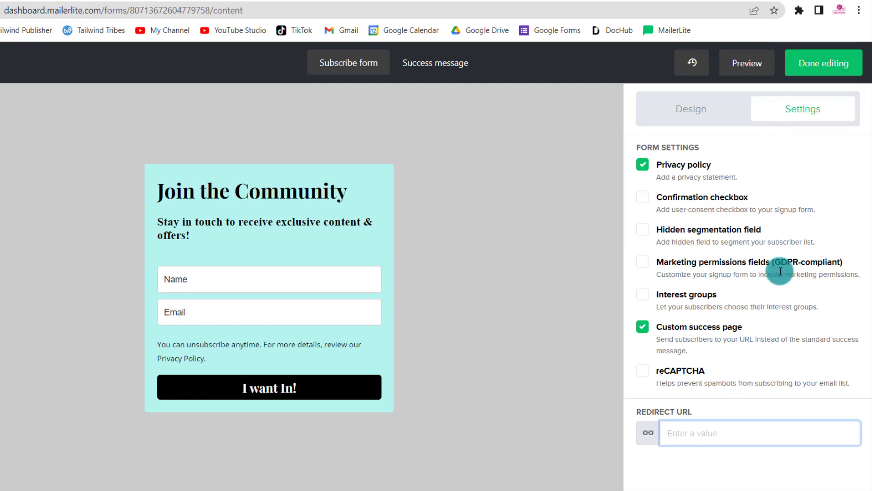
- Try out the GDPR-compliant marketing permissions fields on the form and turn them off again
click(641, 263)
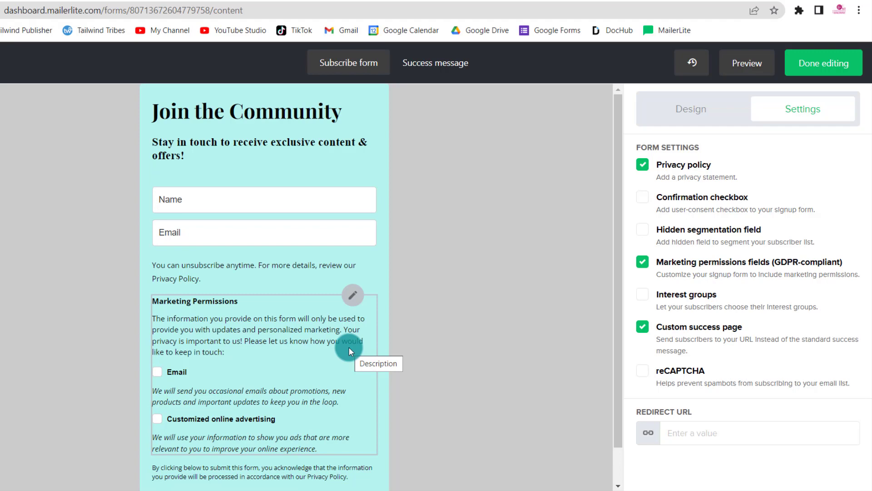
click(647, 263)
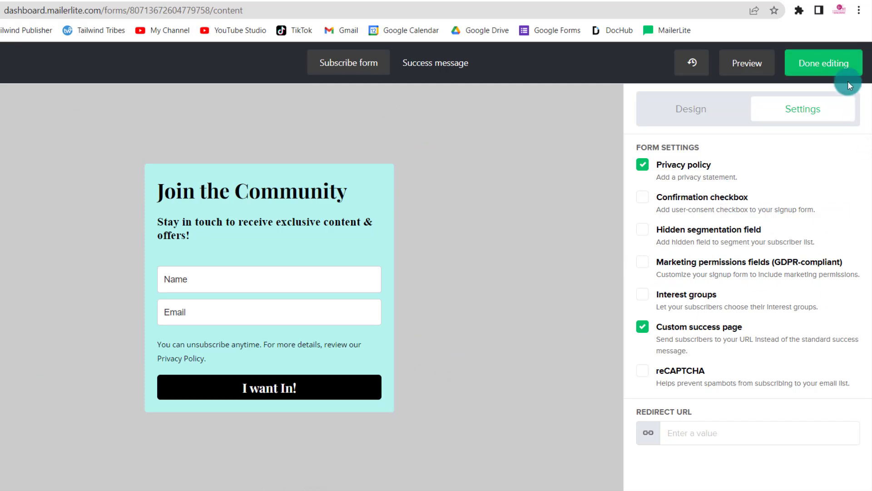
- Finish editing the form and review its overview page, including the preview, share URL and groups
click(833, 64)
scroll(816, 205, down, 2)
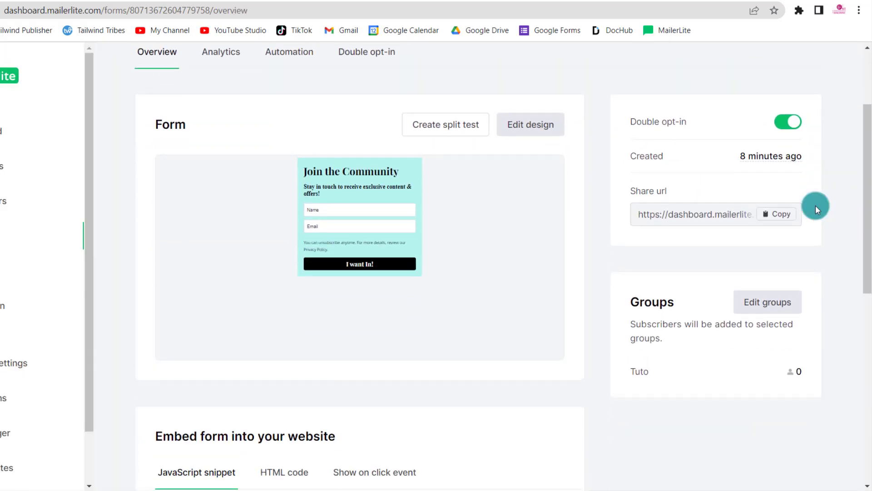
scroll(638, 247, up, 2)
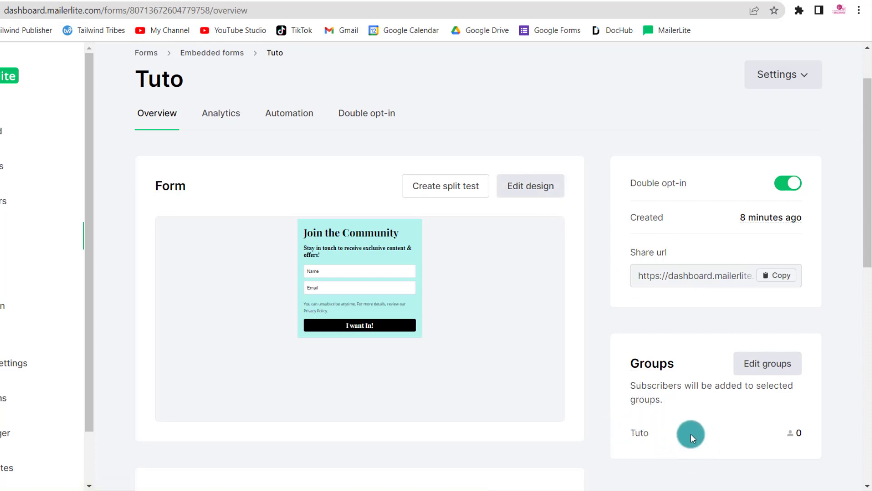
- Open the analytics of the Tuto form
click(225, 117)
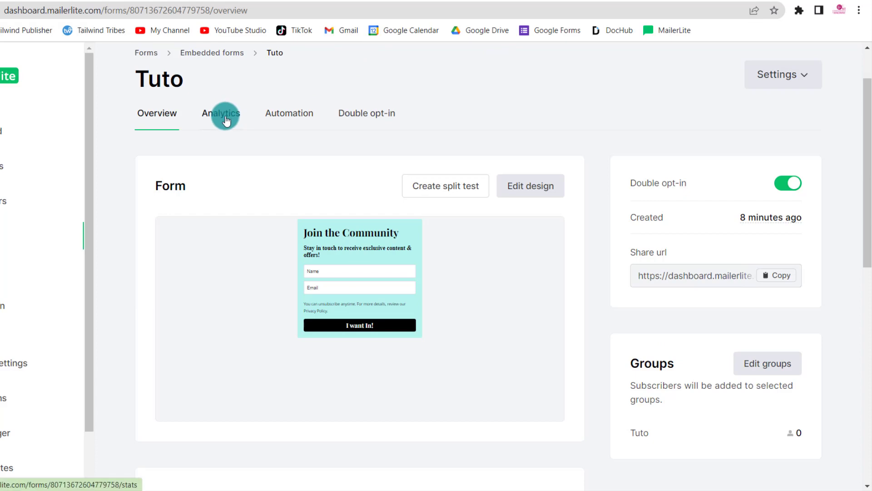